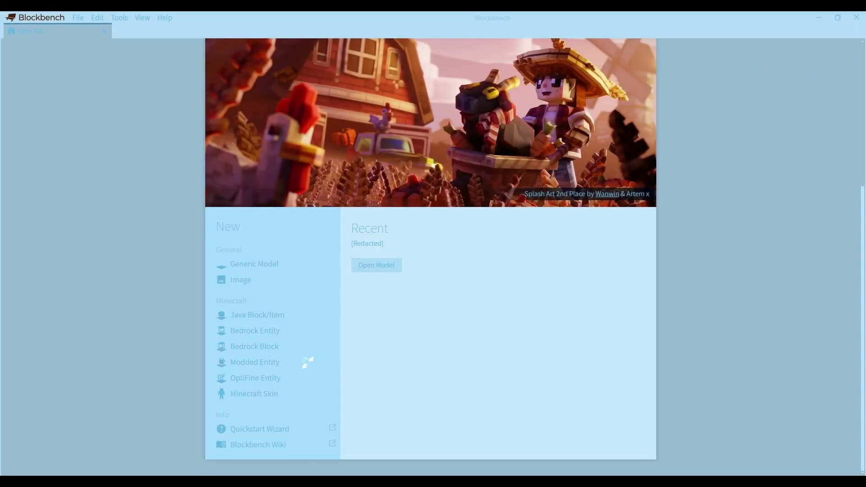
Step: Create a new Bedrock Entity model with the file name "tutorial"
click(276, 332)
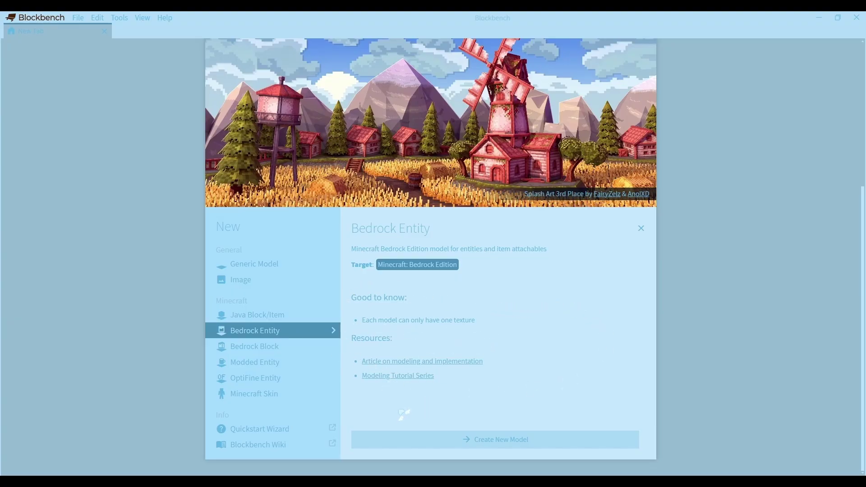
click(521, 444)
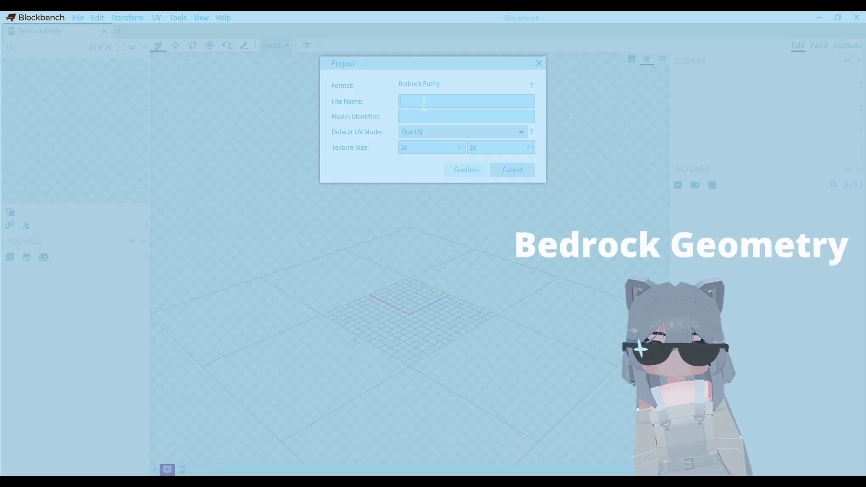
text(tutorial)
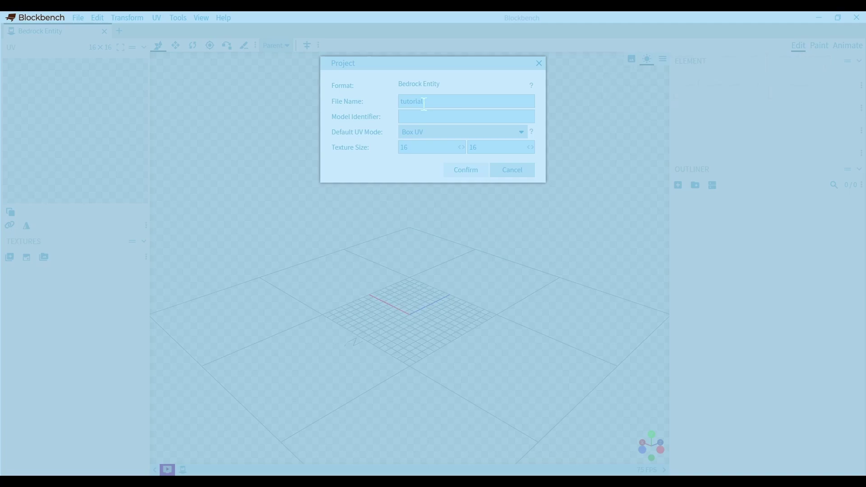
key(Return)
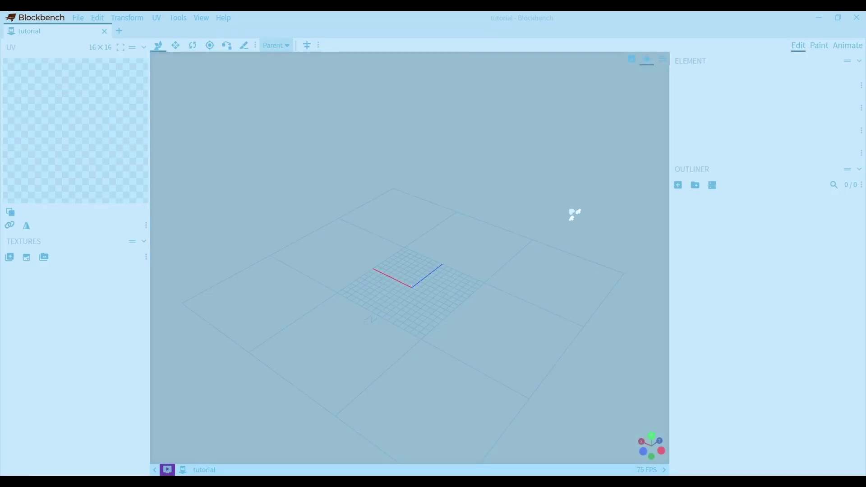
Step: Examine the empty grid from axis-aligned directions and from an angled perspective
drag(541, 243, 546, 333)
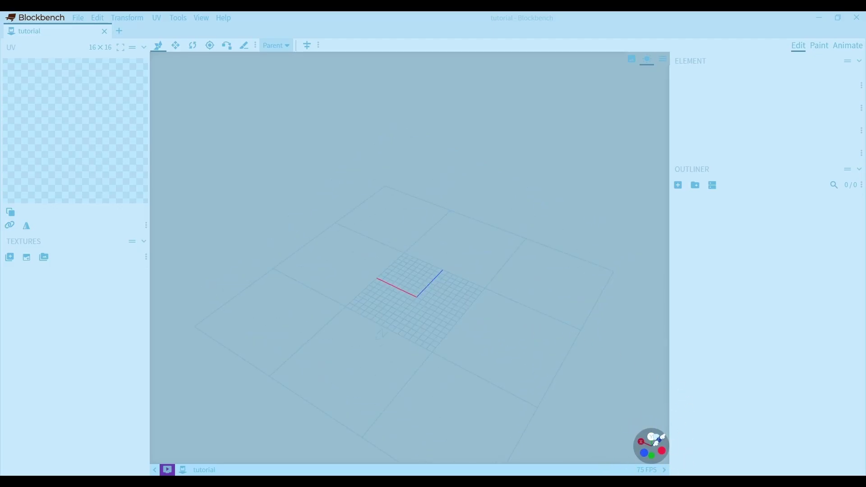
click(657, 439)
click(665, 447)
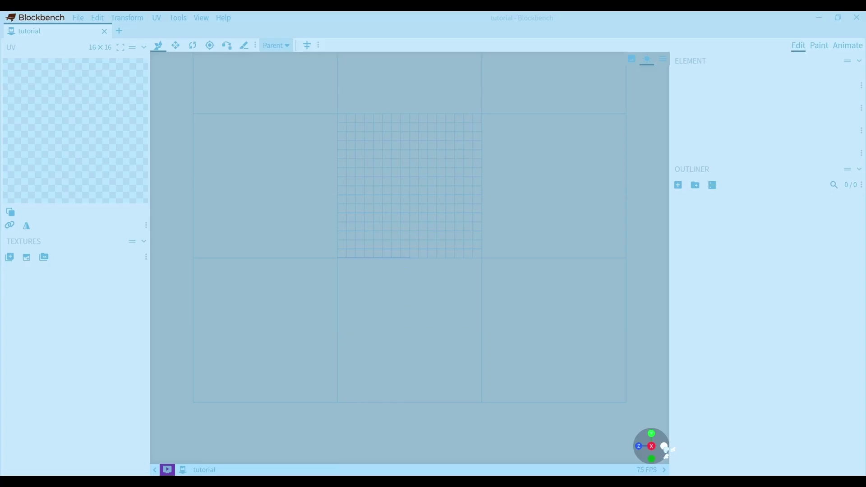
drag(666, 448, 361, 357)
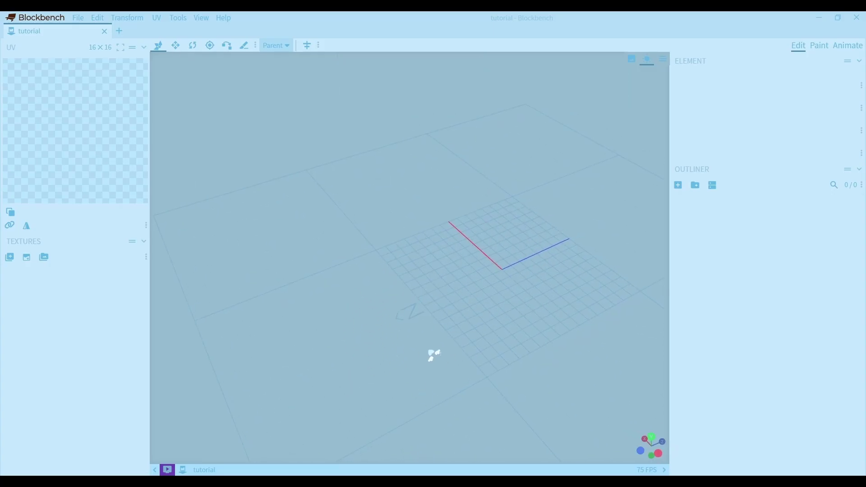
drag(434, 355, 312, 345)
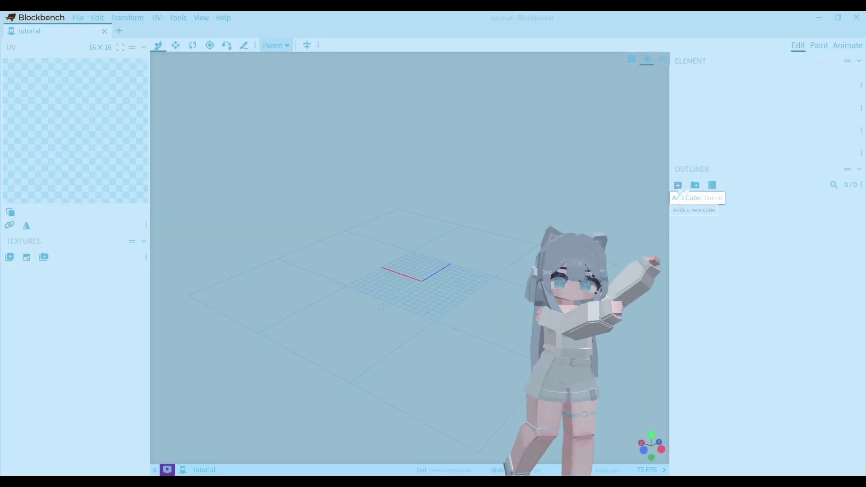
Step: Add two cubes stacked on each other at the centre of the grid
click(678, 186)
click(695, 186)
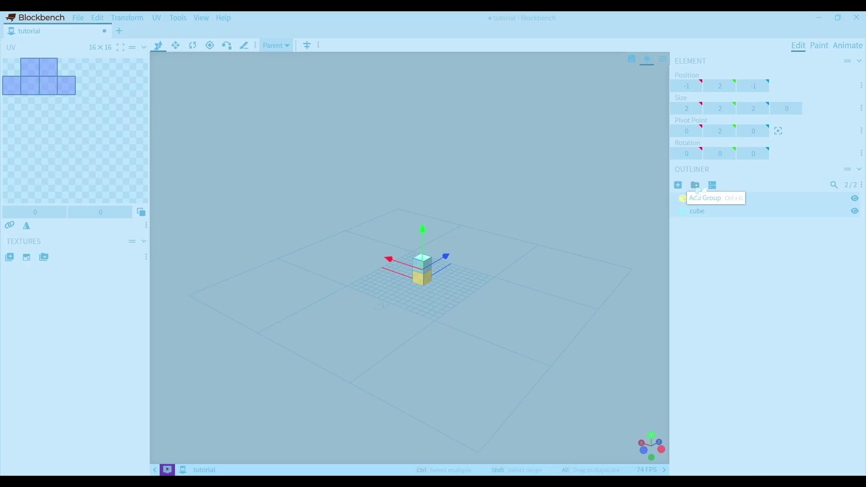
Step: Try grouping the two cubes and moving the group up 1 unit, and undo both changes
click(696, 188)
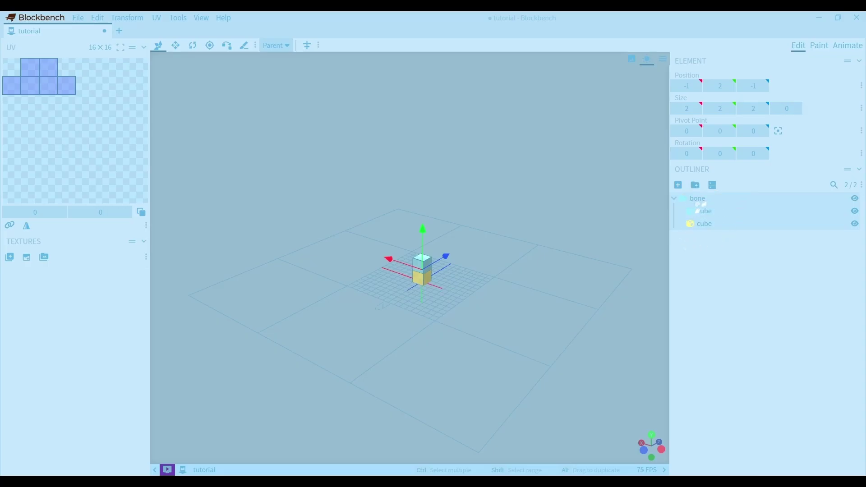
drag(423, 230, 427, 219)
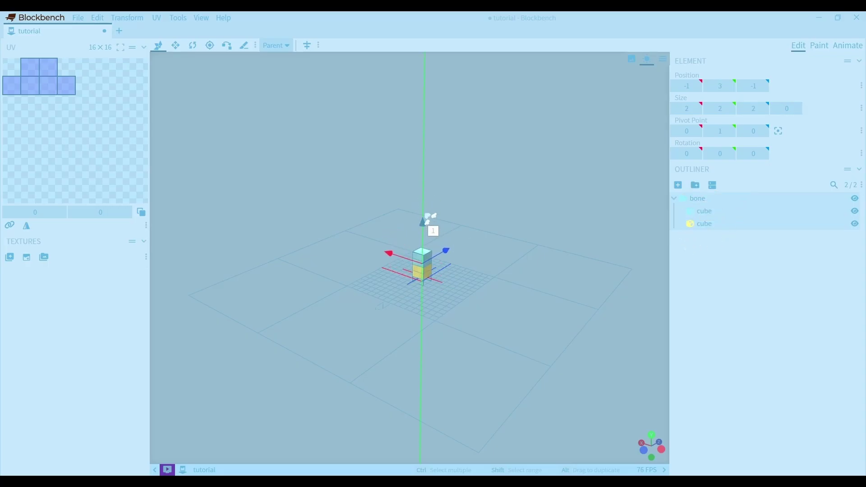
key(ctrl+z)
key(ctrl+z)
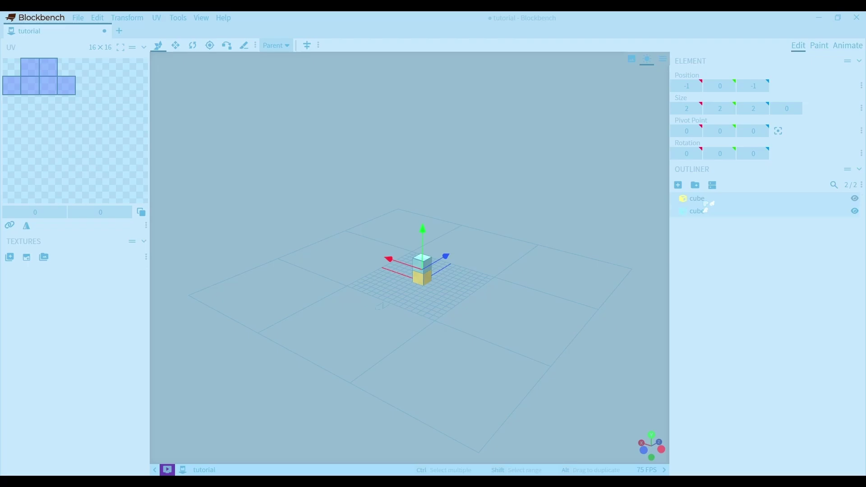
Step: Resolve the group "cubes" while keeping both cubes, and toggle the first cube's visibility off and back on
click(704, 202)
mouse_move(424, 237)
mouse_down()
mouse_move(430, 189)
mouse_move(431, 247)
mouse_up()
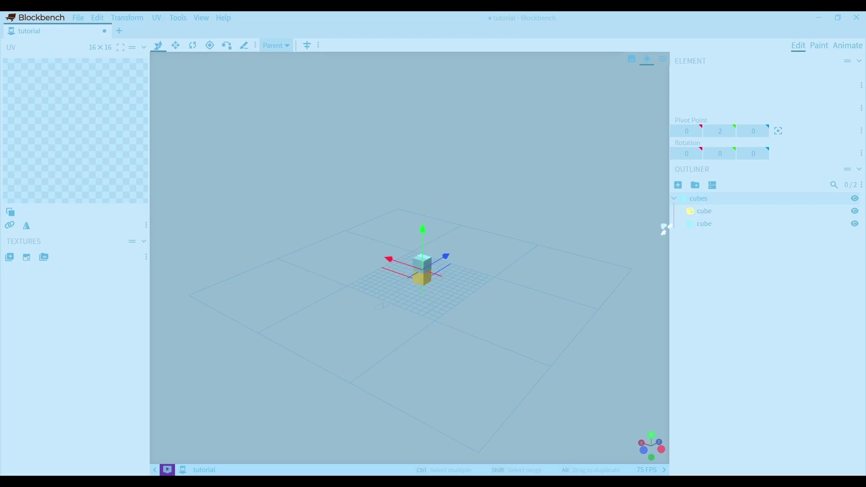
right_click(704, 201)
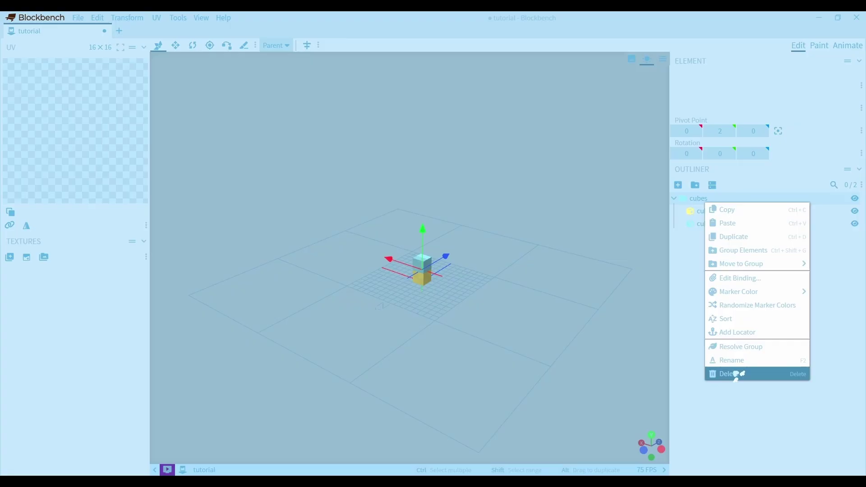
click(739, 348)
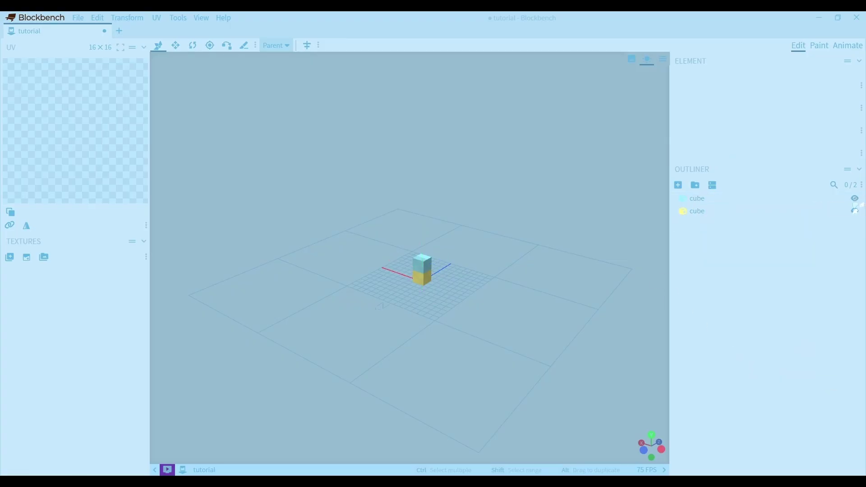
click(853, 201)
click(853, 200)
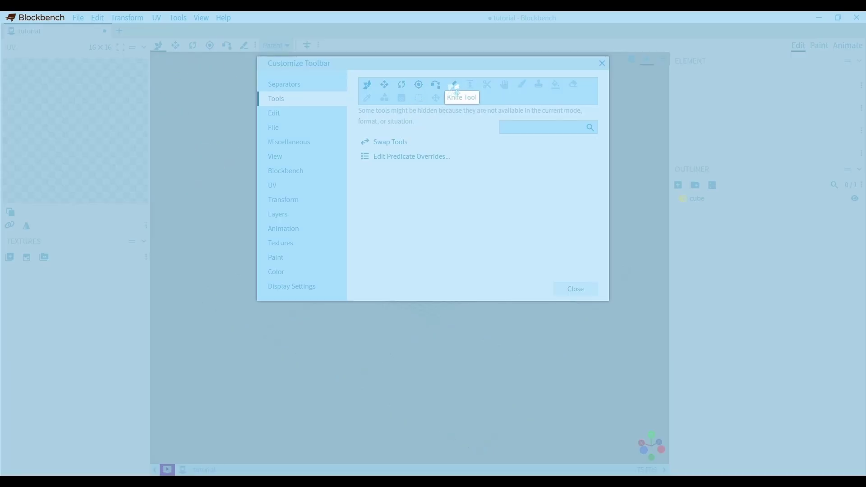
Step: Remove the Knife Tool from the customizable toolbar and add it back
click(473, 92)
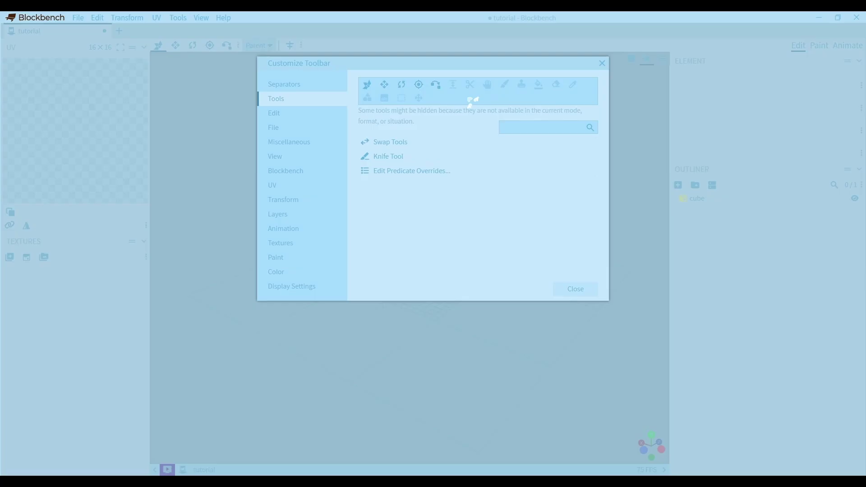
click(389, 157)
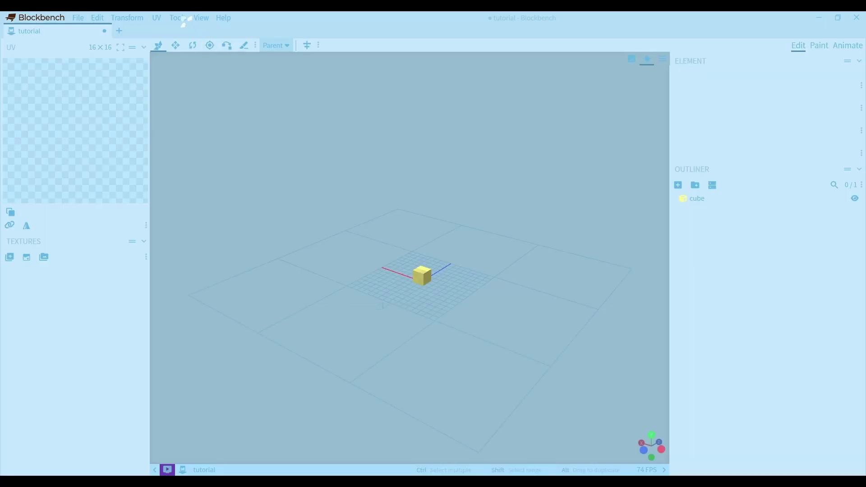
Step: Activate the Stretch tool from the toolbox
click(180, 18)
mouse_move(186, 29)
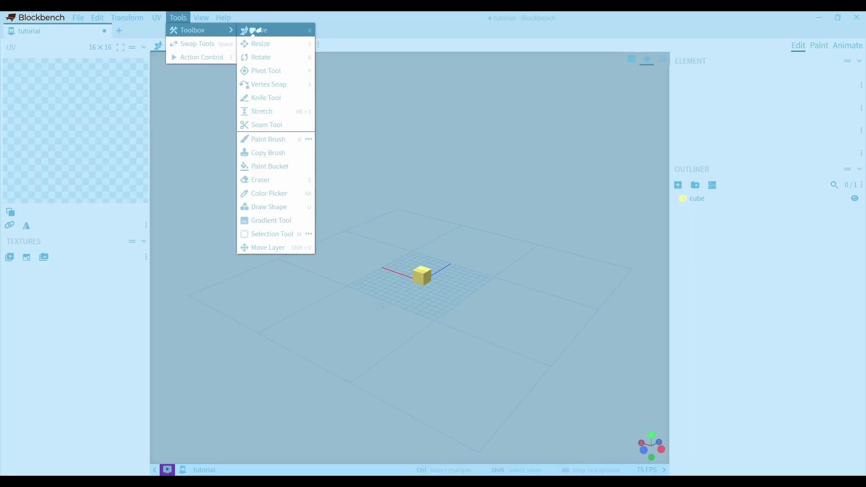
click(301, 113)
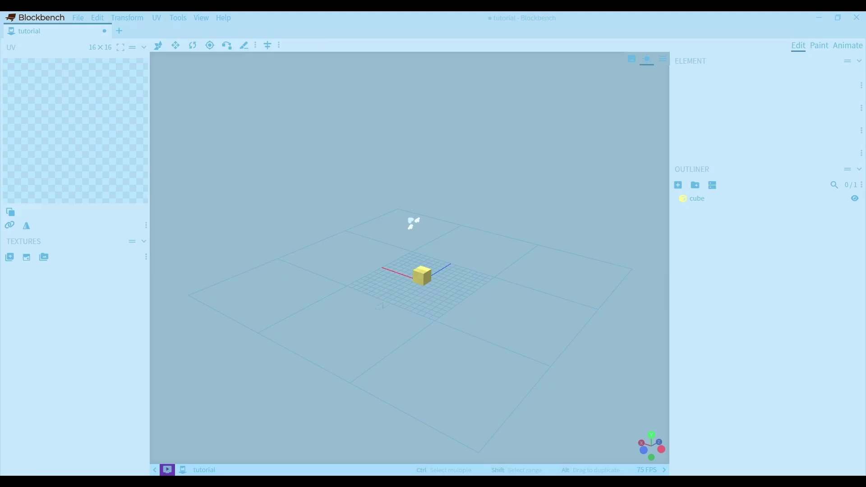
Step: Select the cube, try moving it upward, and try resizing it to 3 units along the X axis
click(422, 275)
drag(465, 294, 466, 290)
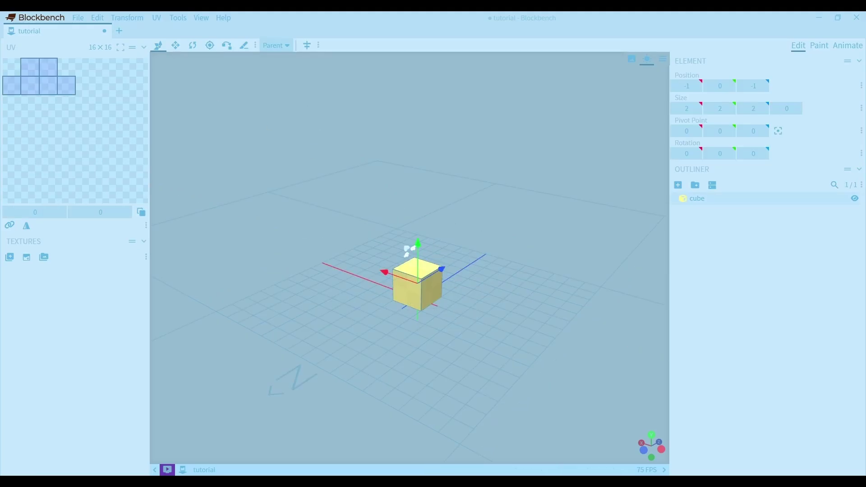
drag(409, 251, 412, 199)
mouse_move(459, 299)
mouse_down()
mouse_move(500, 311)
mouse_move(443, 294)
mouse_up()
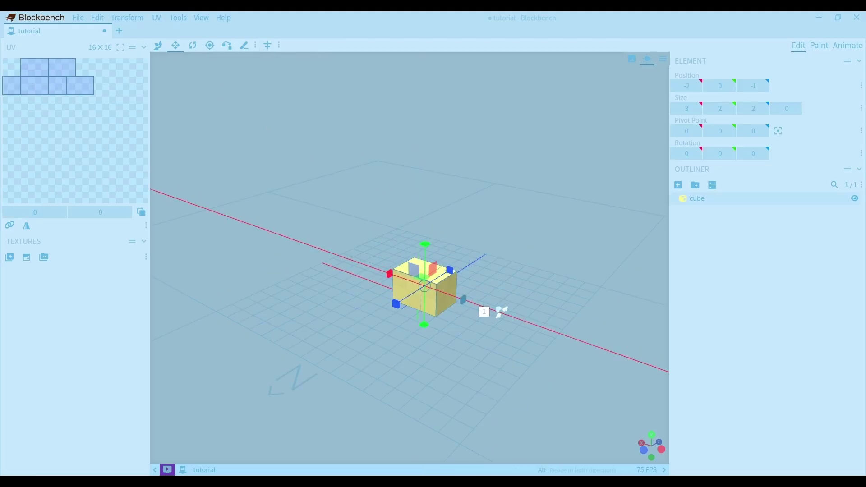
Step: Try a small vertical move and a slight X-axis resize on the cube
key(r)
key(v)
mouse_move(417, 242)
mouse_down()
mouse_move(416, 217)
mouse_move(423, 251)
mouse_up()
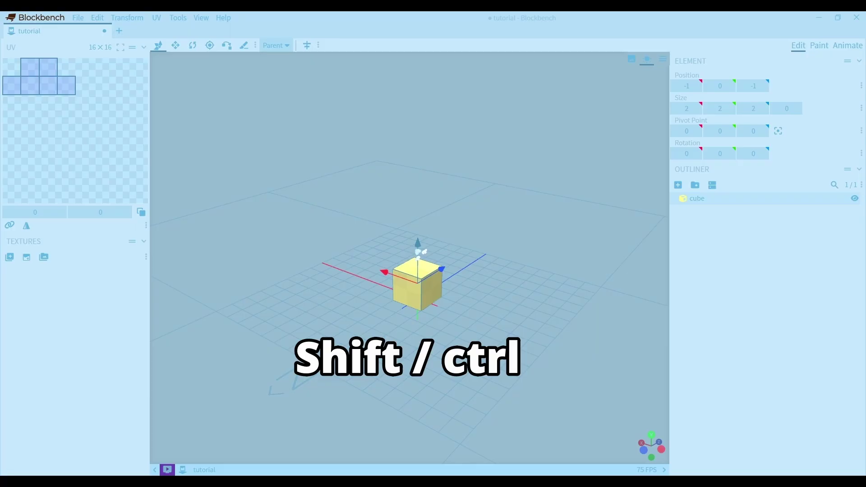
key(s)
mouse_move(456, 300)
mouse_down()
mouse_move(540, 317)
mouse_move(460, 301)
mouse_up()
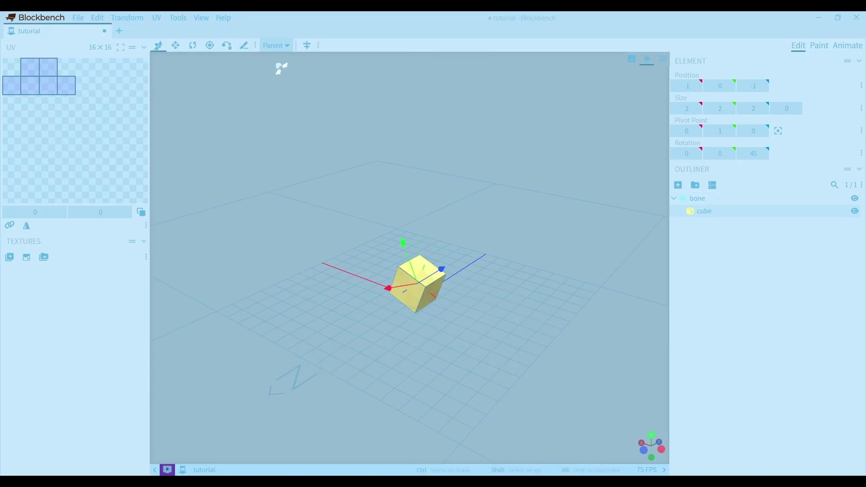
Step: Set the transform space to Local and try moving the tilted cube along its own X axis
click(275, 45)
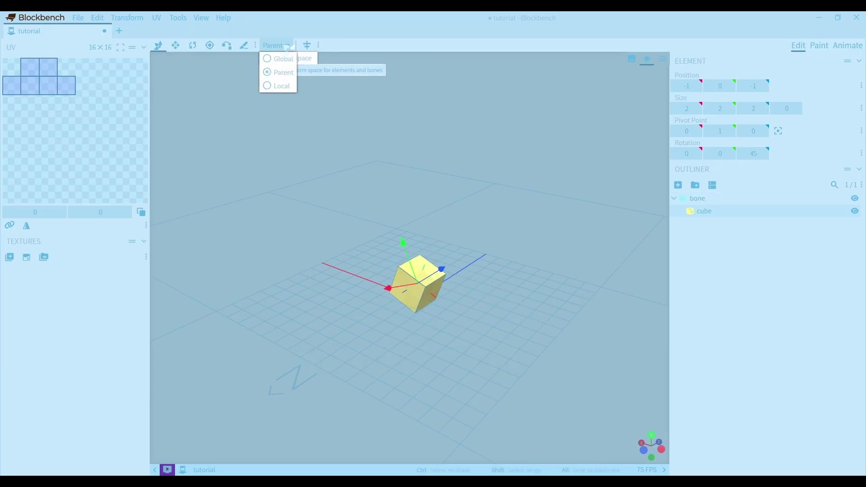
click(290, 86)
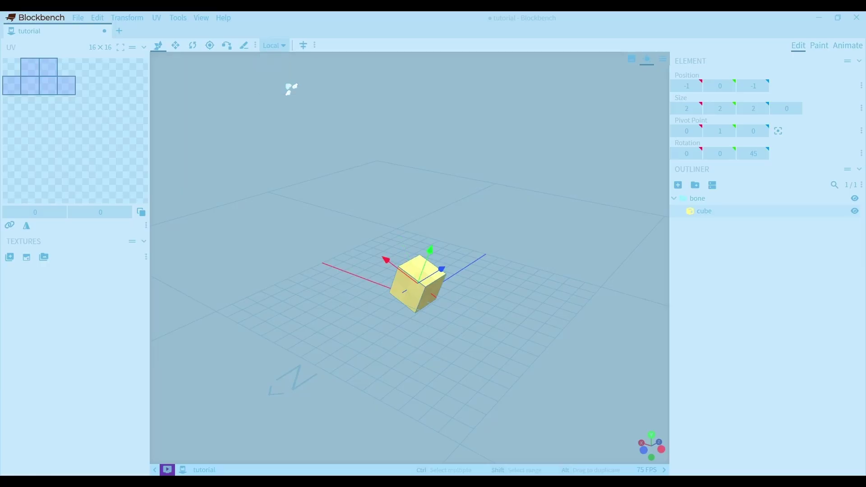
mouse_move(385, 260)
mouse_down()
mouse_move(325, 207)
mouse_move(400, 254)
mouse_up()
Step: Switch the transform space to Global and try moving the tilted cube along the vertical world axis
click(273, 45)
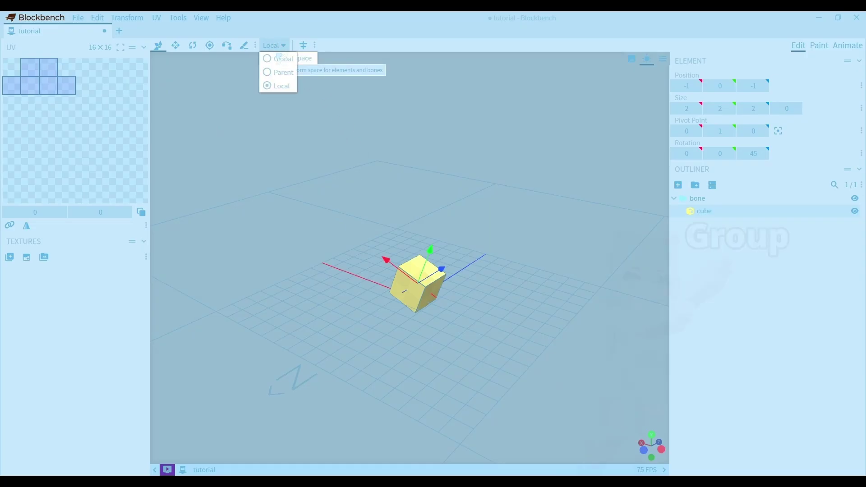
click(282, 82)
click(274, 45)
click(281, 60)
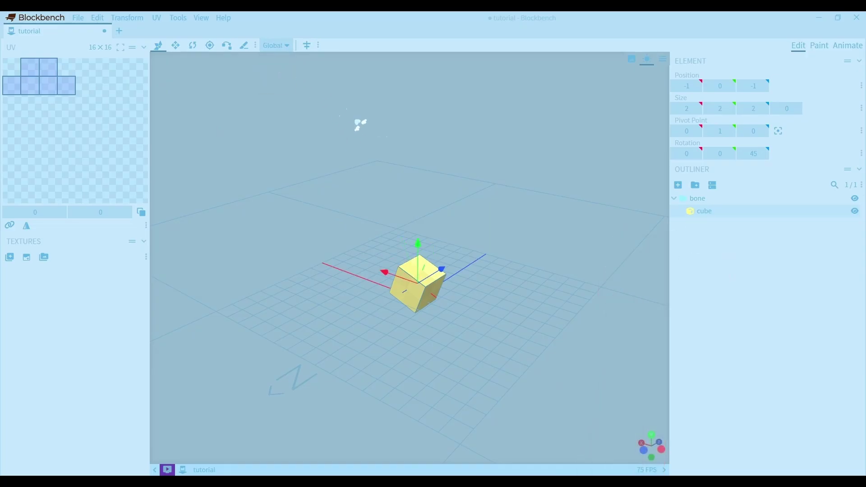
mouse_move(423, 243)
mouse_down()
mouse_move(419, 201)
mouse_move(429, 245)
mouse_move(420, 243)
mouse_up()
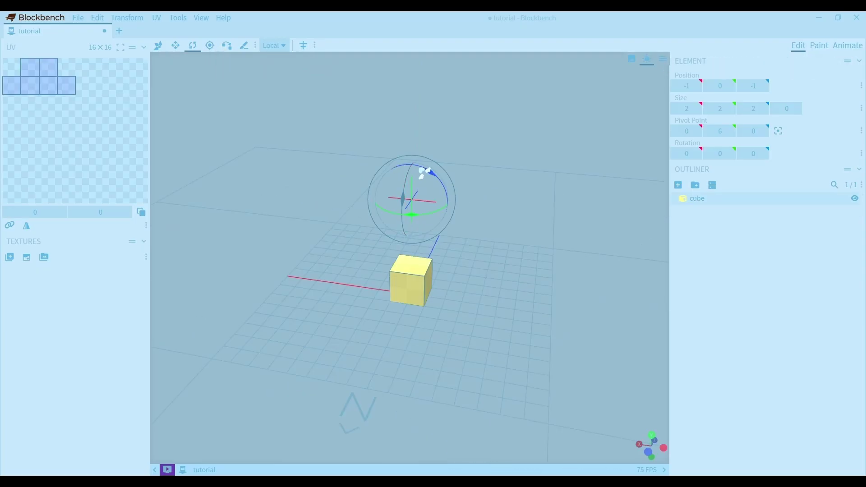
Step: Try rotating the cube about a pivot above it and rotating both cubes about a centred pivot, undoing the pivot change
drag(422, 172, 375, 153)
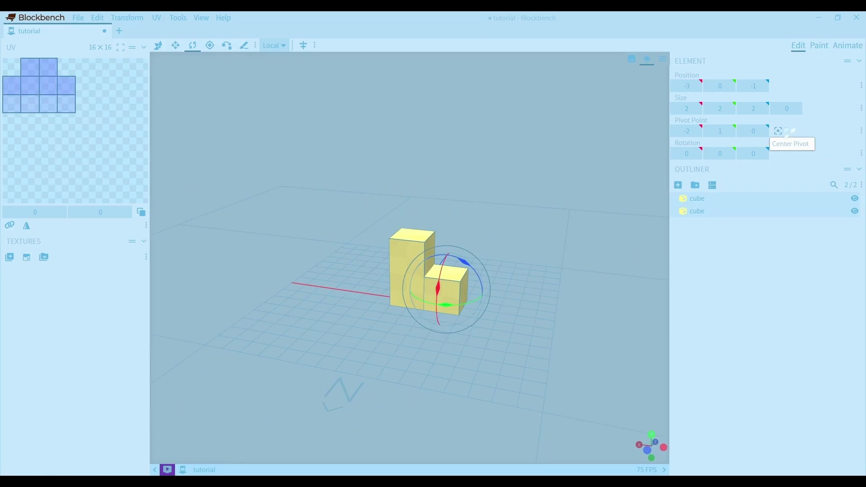
click(779, 131)
drag(479, 253, 433, 200)
key(ctrl+z)
key(ctrl+z)
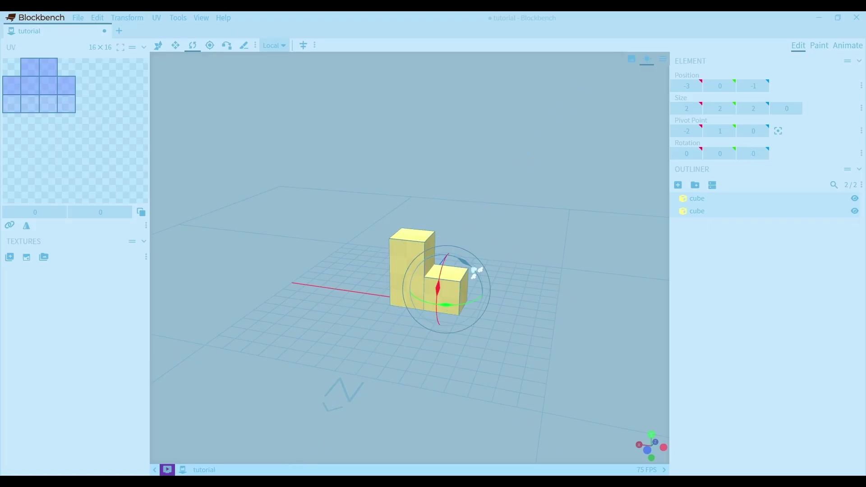
drag(469, 266, 504, 269)
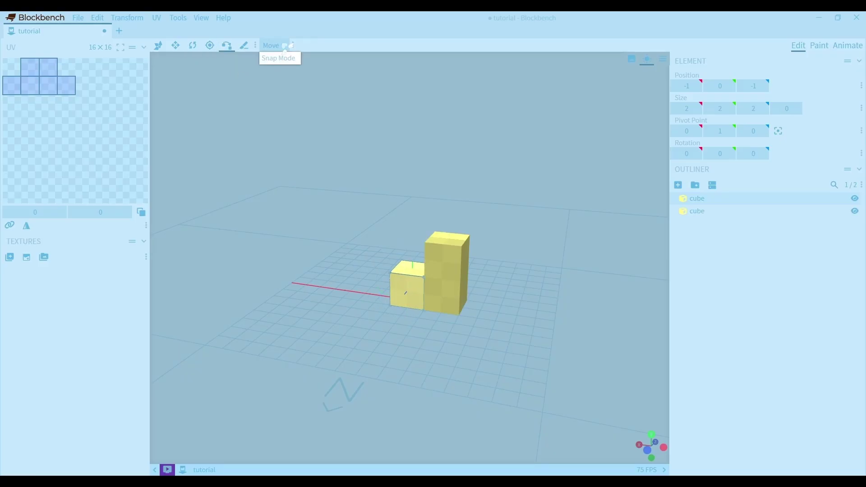
Step: Try vertex-snapping the shorter cube's top corner to the taller cube's top corner in Move and Scale modes, and undo it
click(285, 47)
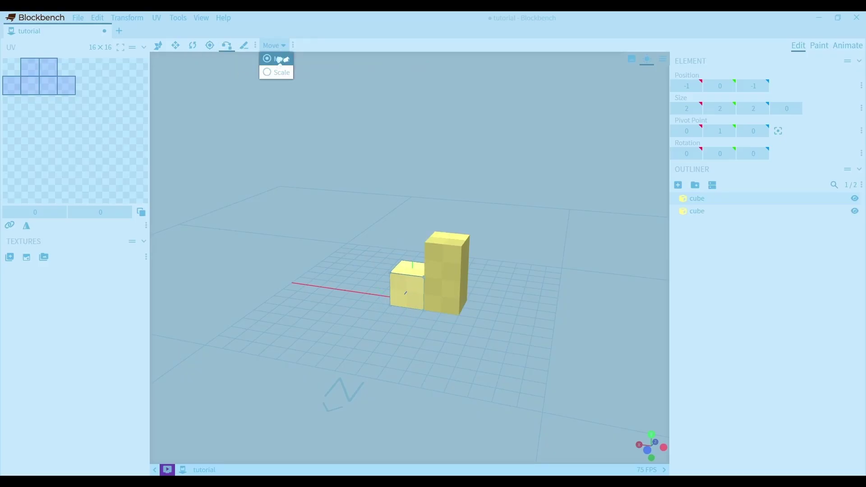
click(425, 276)
click(427, 246)
click(426, 245)
key(ctrl+z)
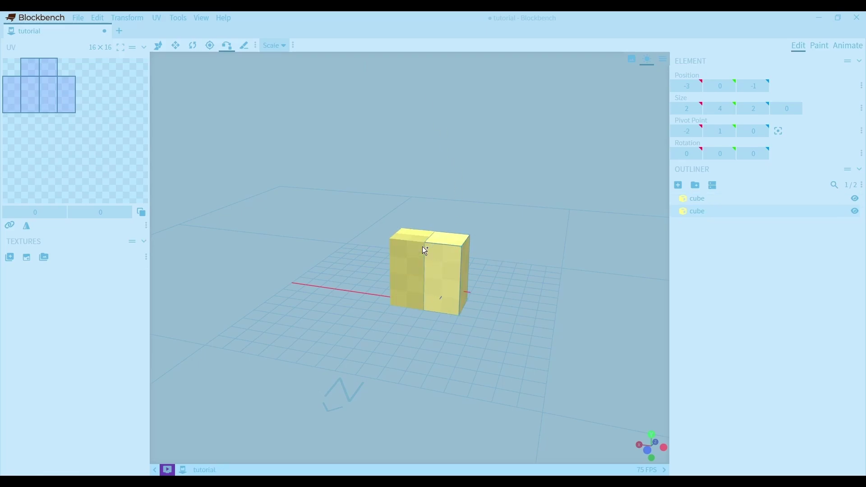
key(ctrl+z)
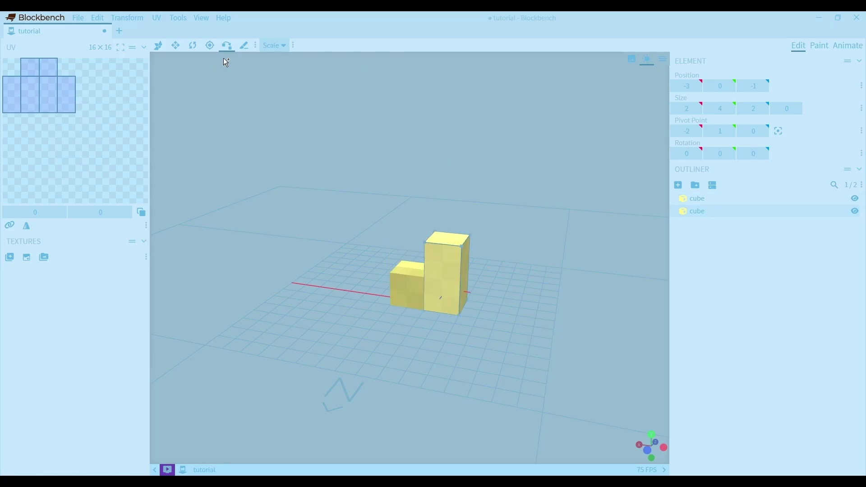
Step: Switch to the Knife tool with the taller cube selected
click(243, 45)
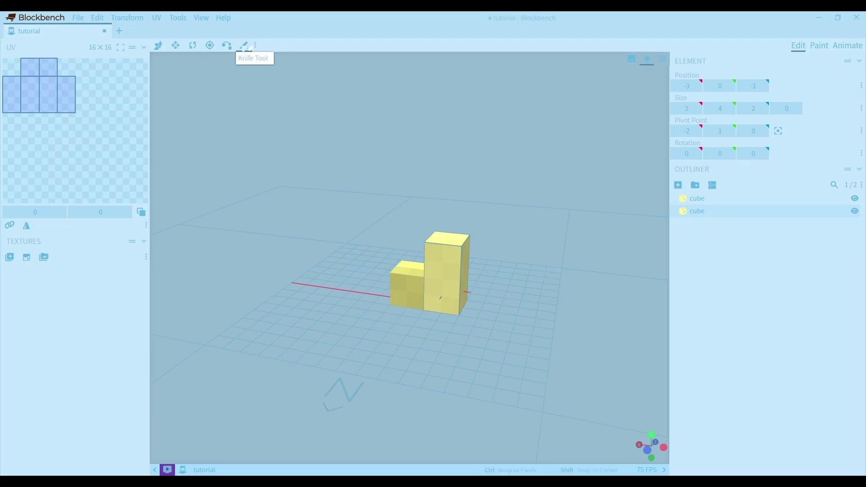
scroll(446, 289, up, 3)
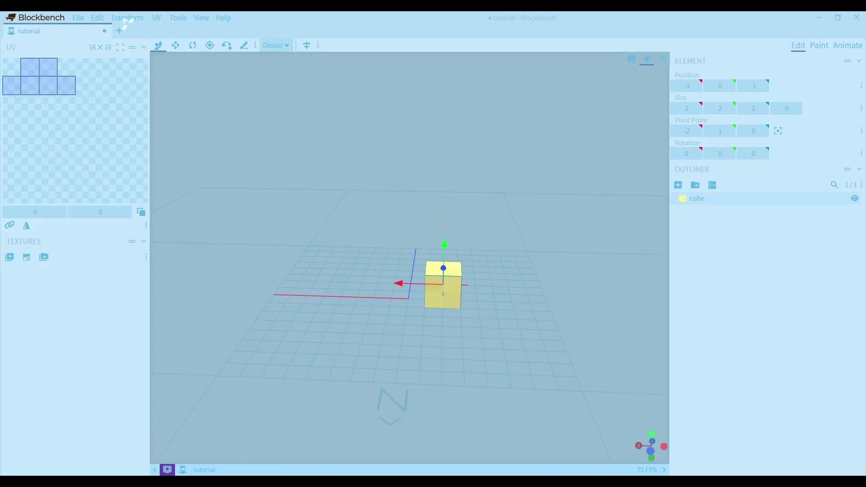
Step: Try duplicating the cube and flipping the copy across the X axis, and delete the flipped copy
click(126, 18)
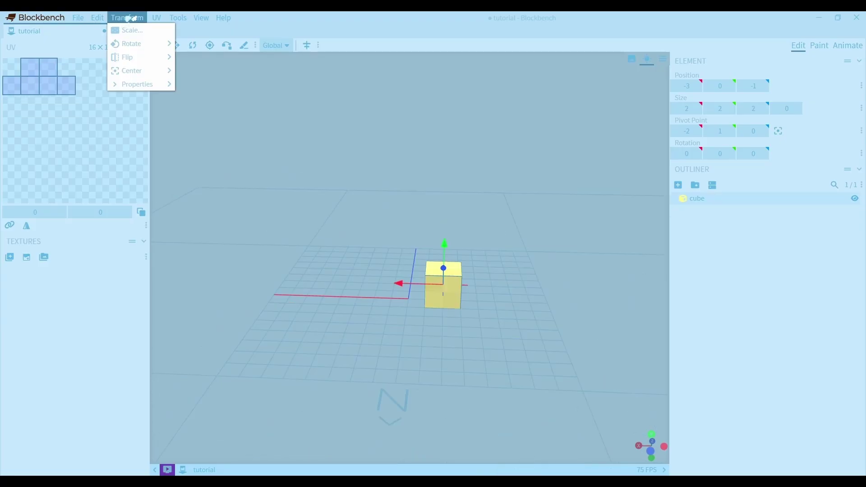
mouse_move(136, 44)
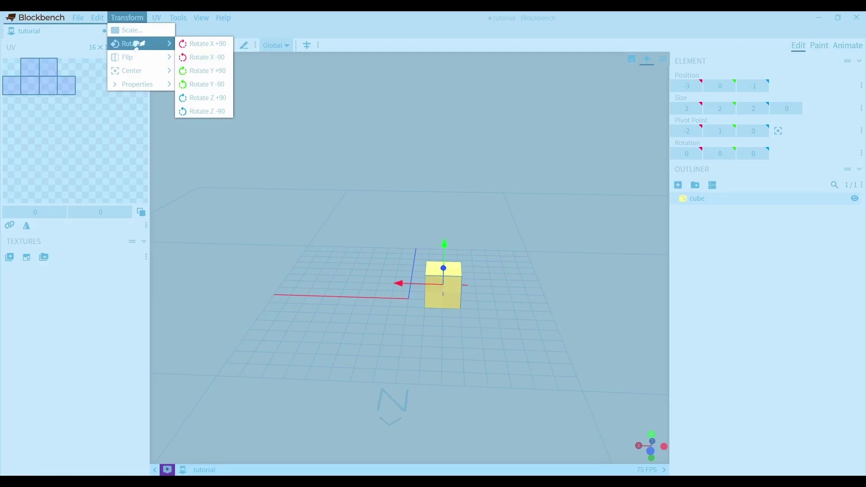
key(ctrl+d)
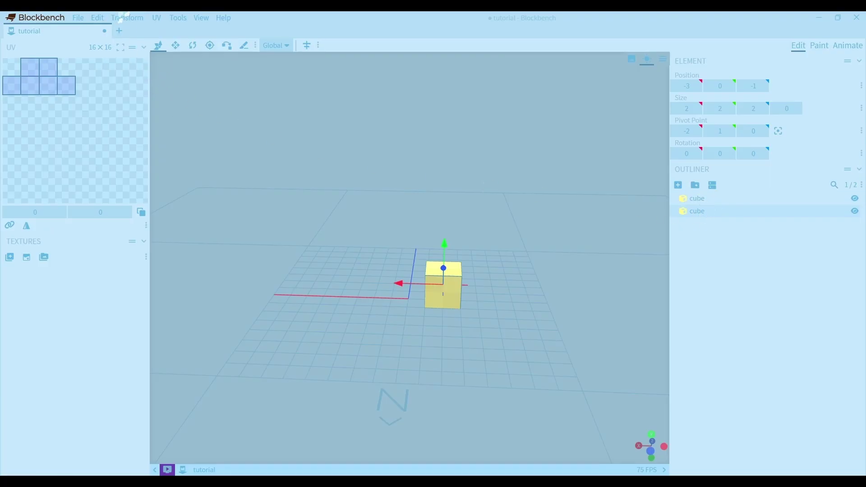
click(124, 17)
mouse_move(131, 57)
click(187, 57)
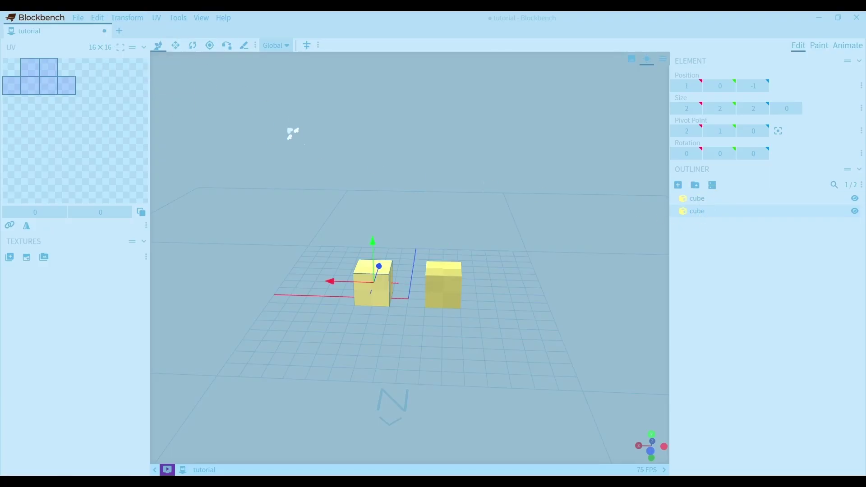
key(Delete)
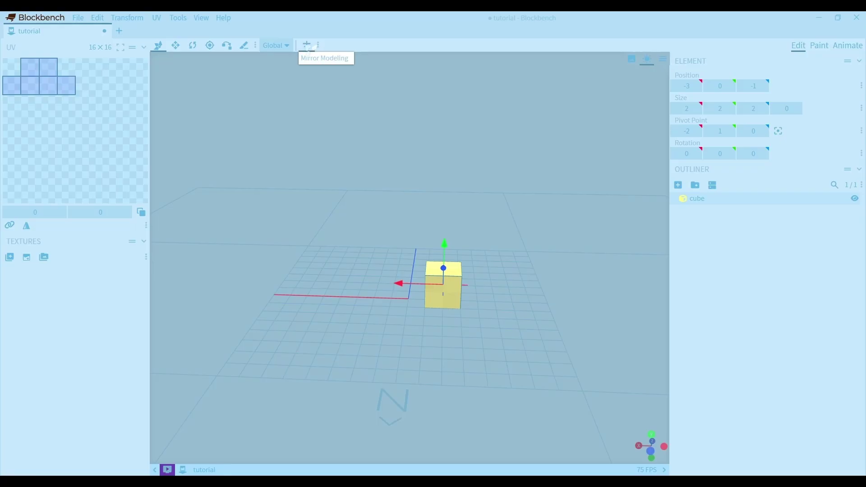
Step: Turn on Mirror Modeling and nudge the cube along the X axis to generate its mirrored counterpart
click(308, 48)
mouse_move(405, 288)
mouse_down()
mouse_move(392, 290)
mouse_move(402, 290)
mouse_up()
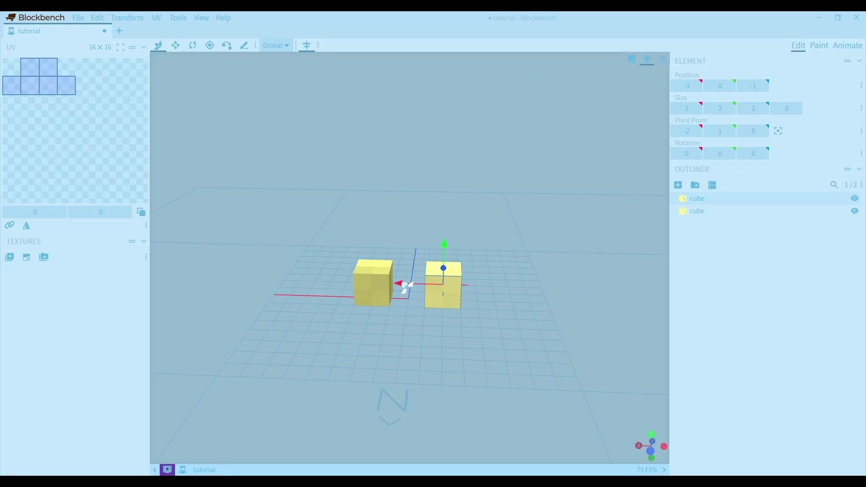
Step: Change the marker color of the first cube in the outliner
right_click(709, 199)
click(772, 355)
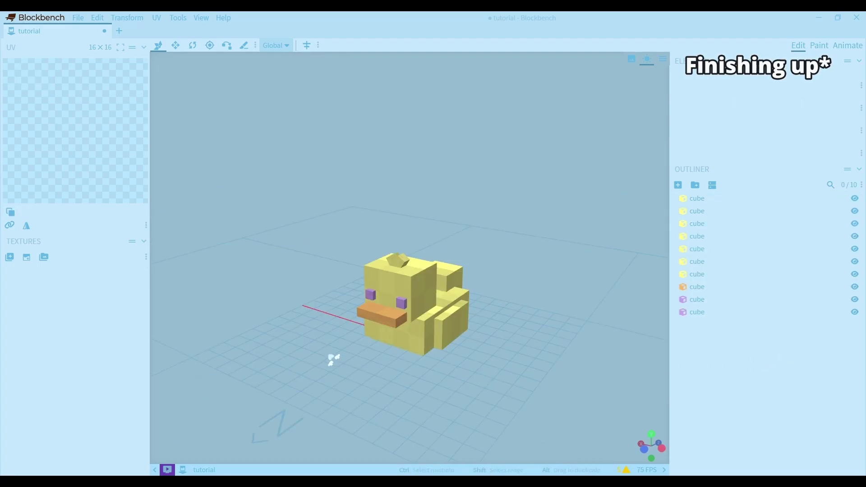
Step: Open the project's file commands for the finished duck model
click(79, 18)
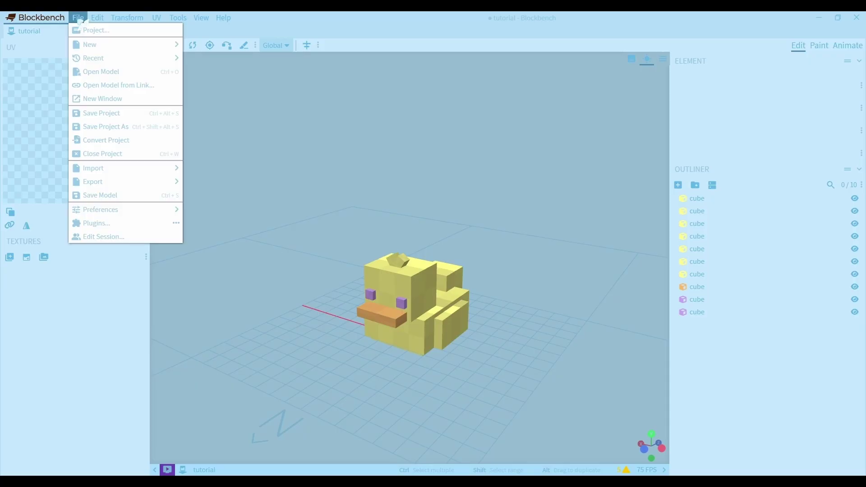